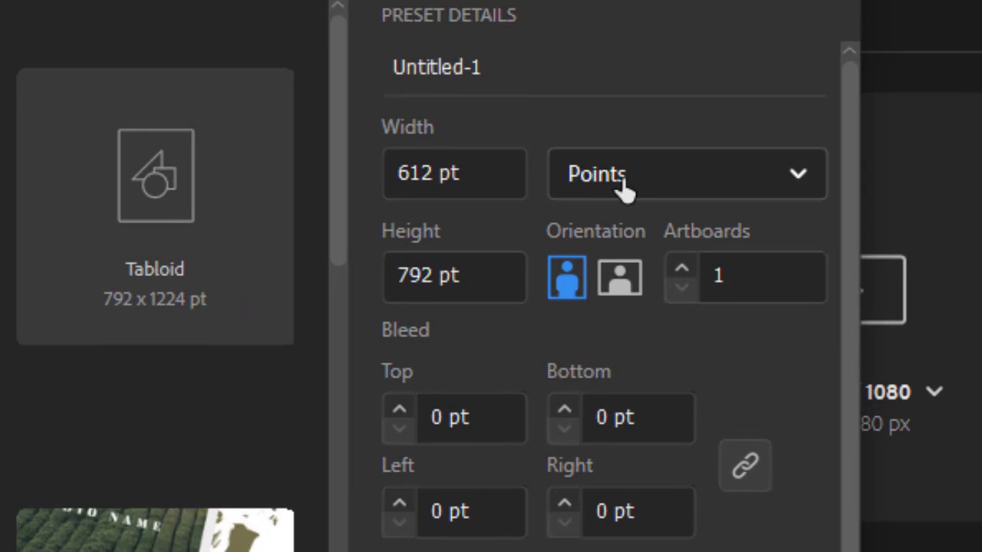
# Create a new one-artboard document in inches with a width of 7 in and a height of 7 in
pyautogui.click(619, 189)
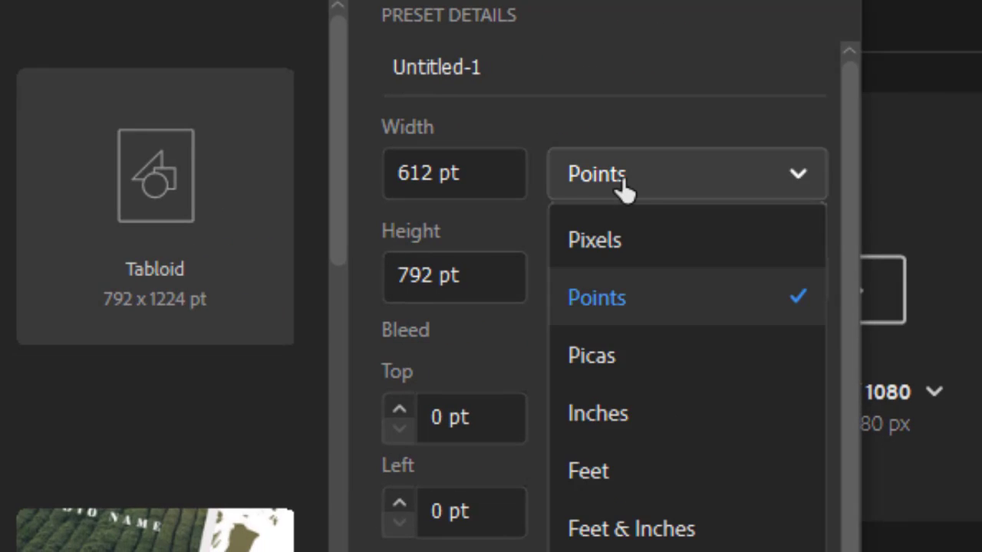
pyautogui.click(606, 420)
pyautogui.click(426, 170)
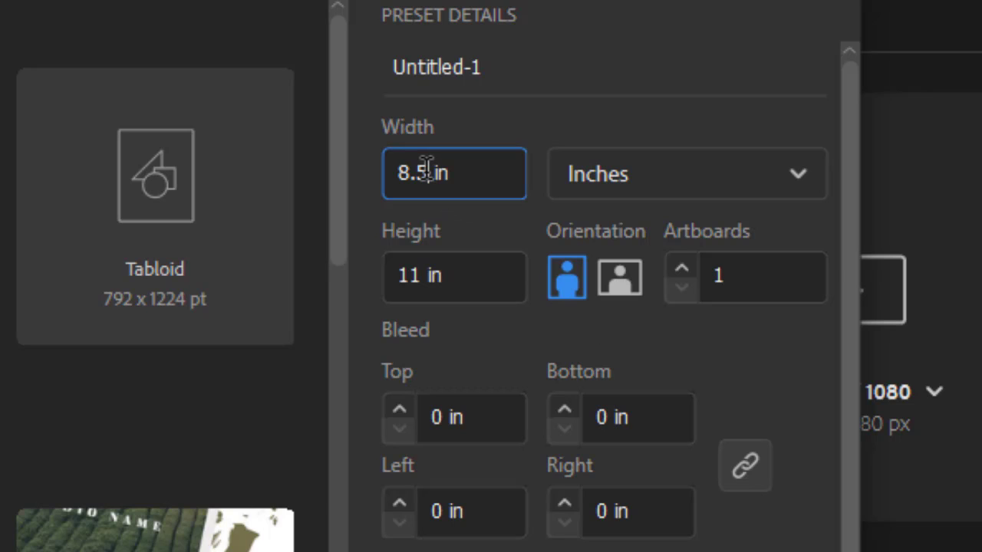
pyautogui.moveTo(427, 170); pyautogui.dragTo(387, 176)
pyautogui.write('7')
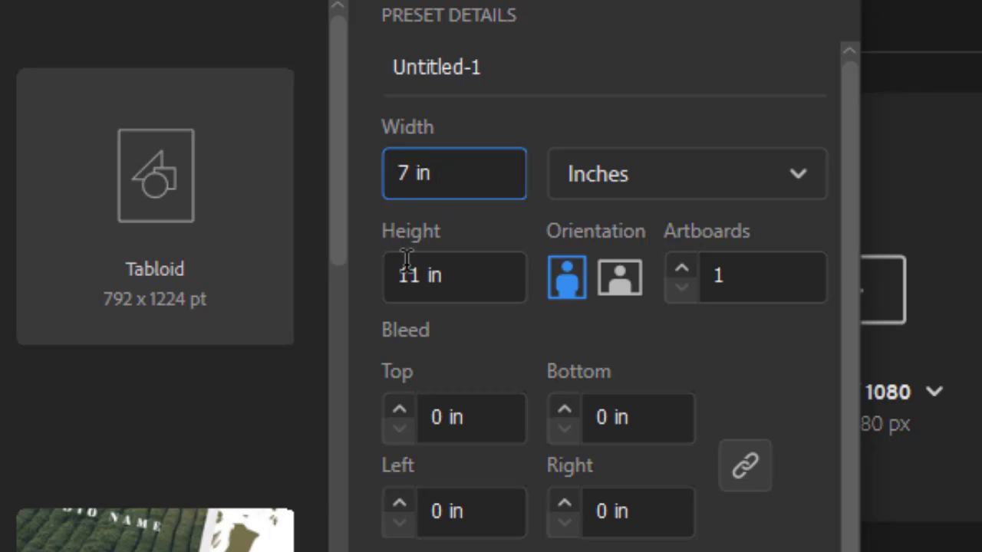
pyautogui.moveTo(420, 275); pyautogui.dragTo(390, 274)
pyautogui.write('7')
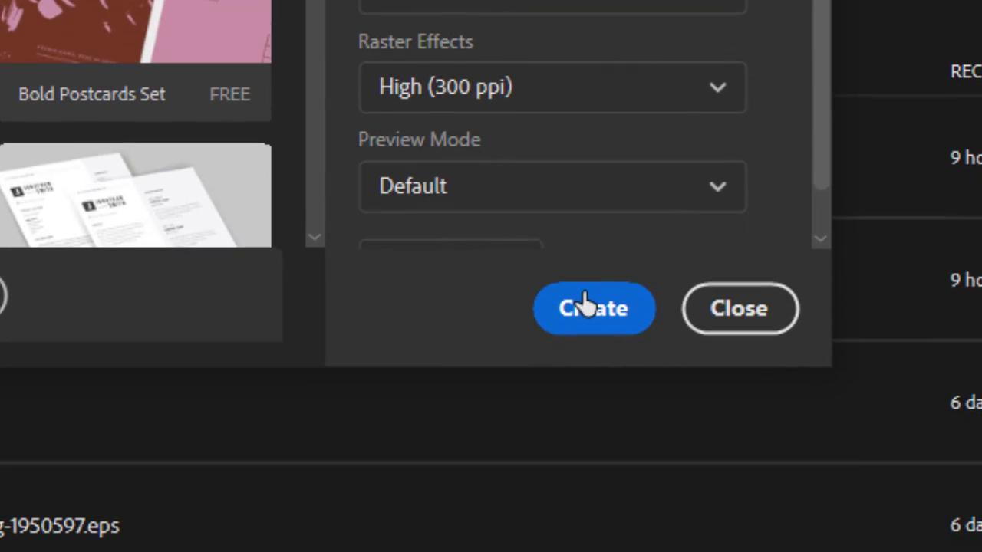
pyautogui.click(584, 301)
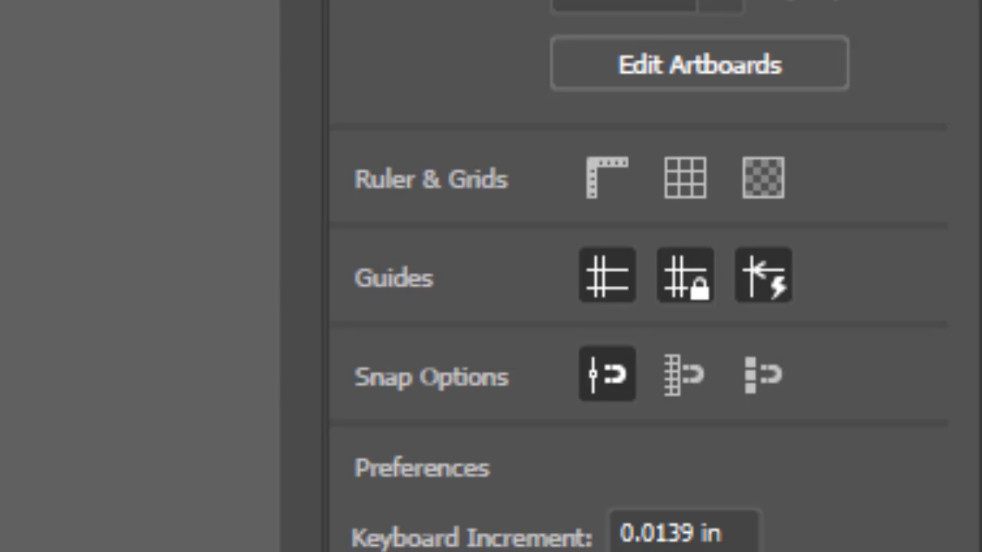
# Show the document rulers, switching them off and back on twice to leave them visible
pyautogui.click(604, 201)
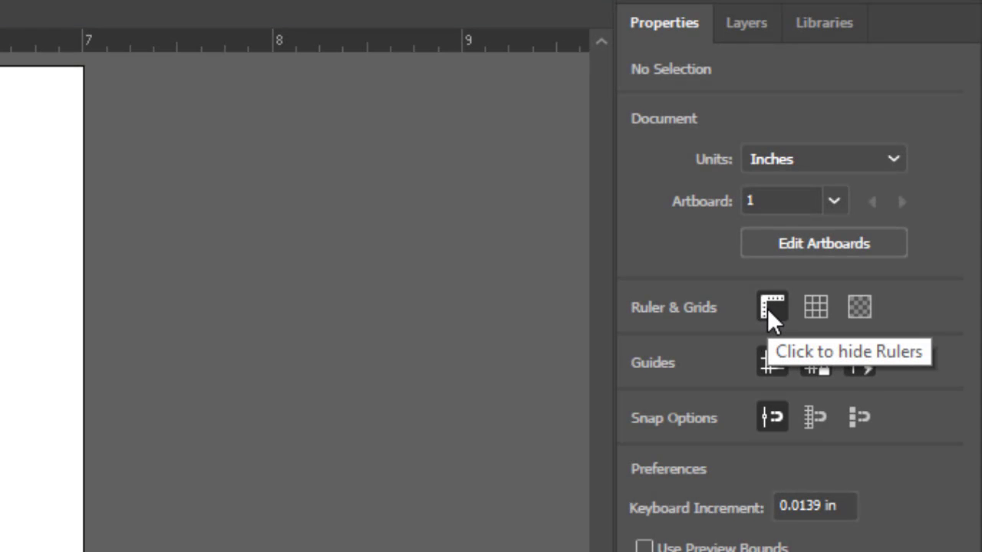
pyautogui.click(767, 308)
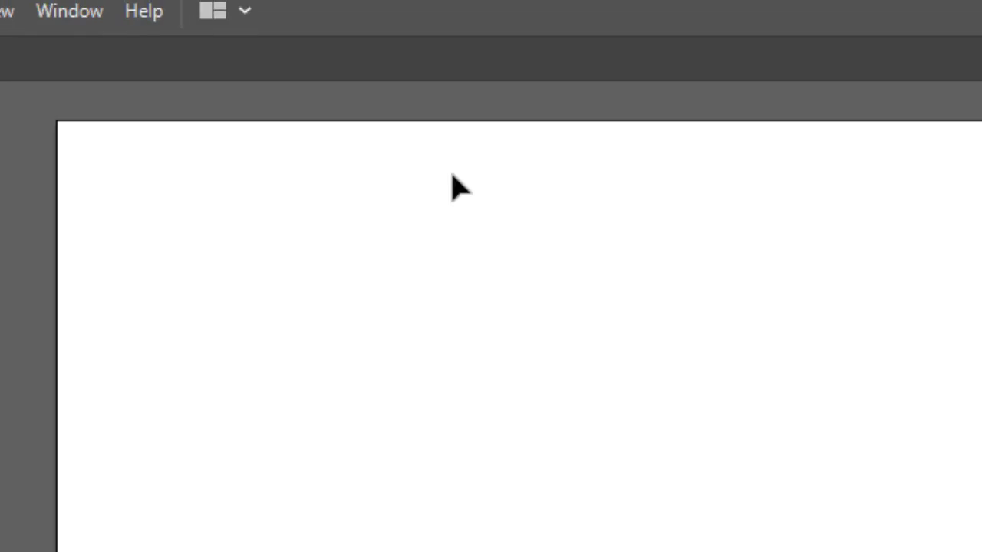
pyautogui.click(283, 28)
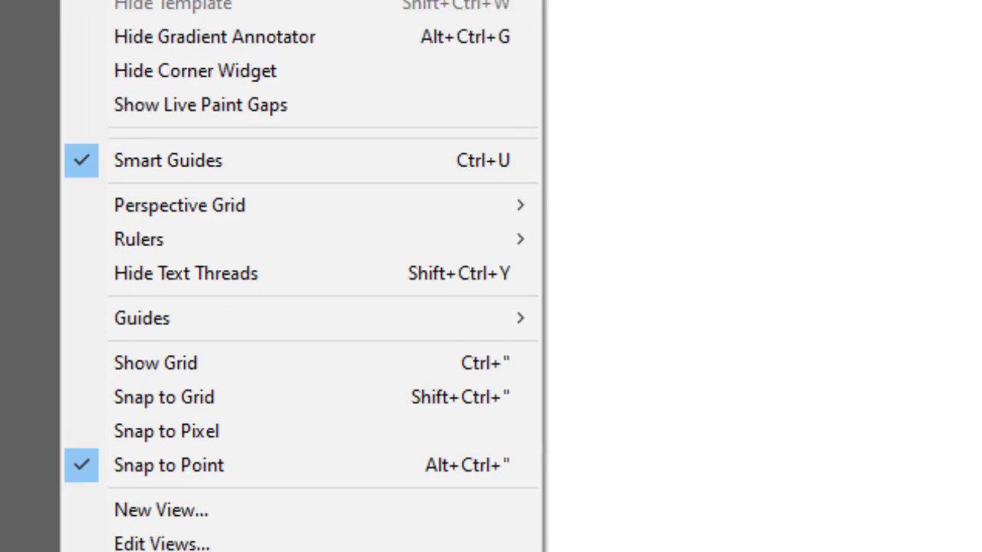
pyautogui.moveTo(149, 239)
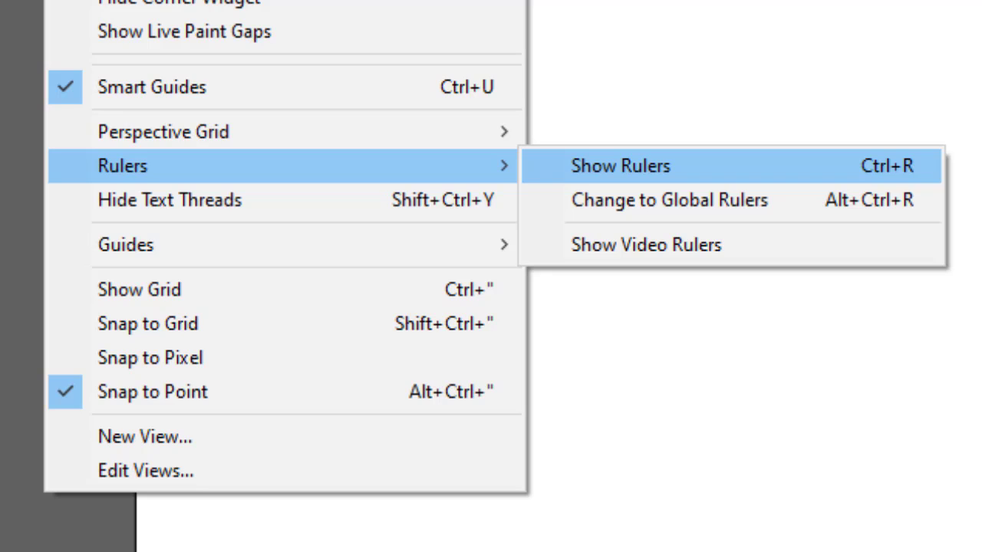
pyautogui.click(620, 165)
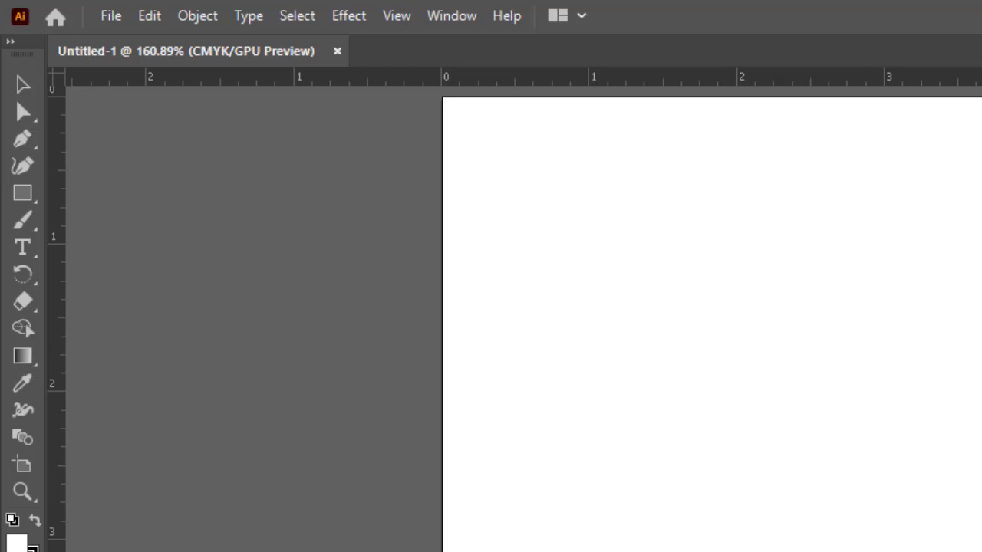
pyautogui.hotkey('ctrl', 'r')
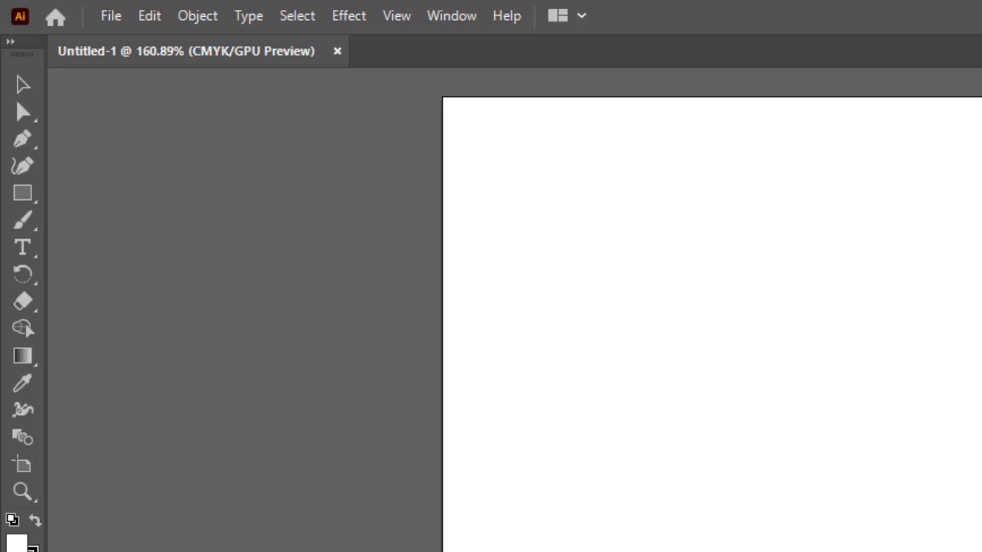
pyautogui.hotkey('ctrl', 'r')
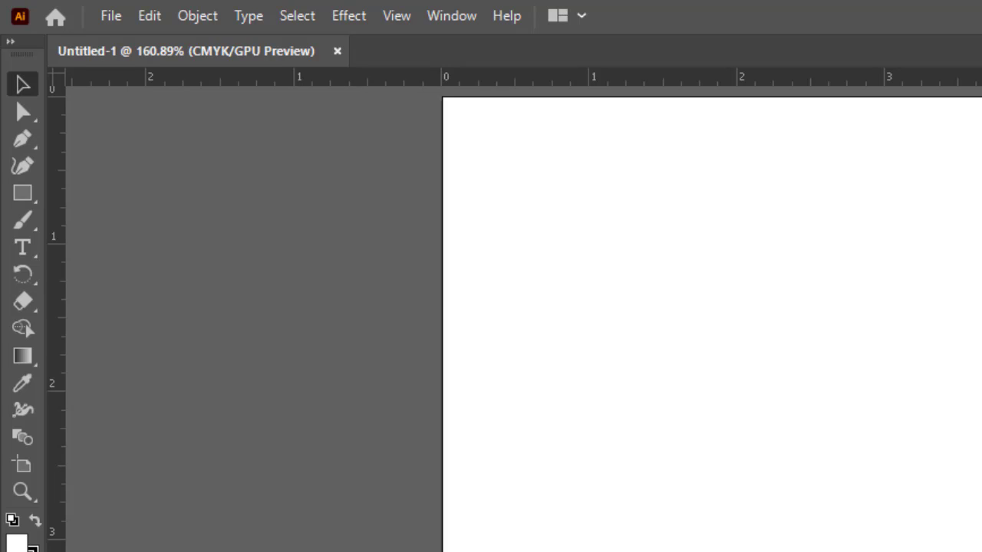
# Place a vertical guide about 0.49 in from the artboard's left edge, then unlock the guides and select it
pyautogui.press('v')
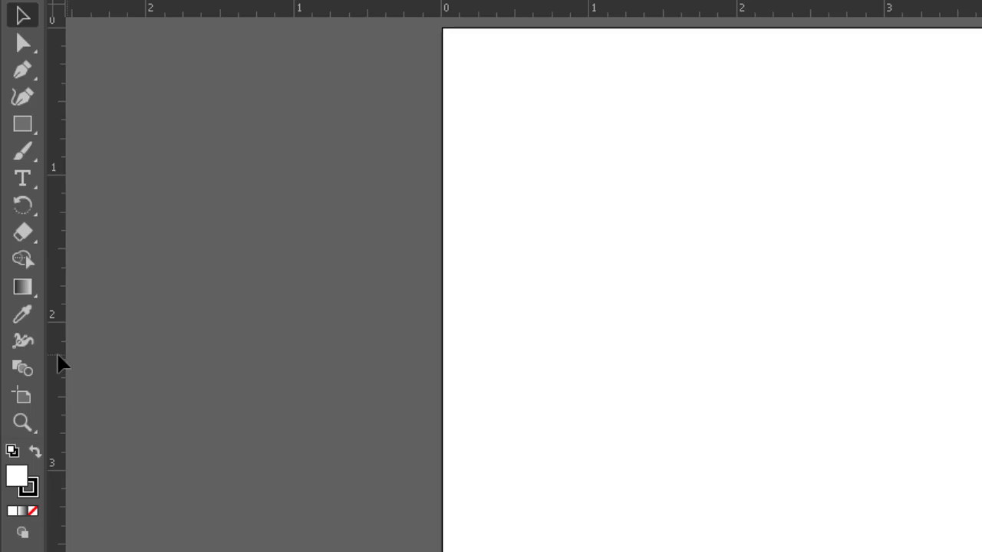
pyautogui.moveTo(118, 364); pyautogui.dragTo(268, 379)
pyautogui.moveTo(422, 380); pyautogui.dragTo(512, 379)
pyautogui.moveTo(514, 378); pyautogui.dragTo(514, 379)
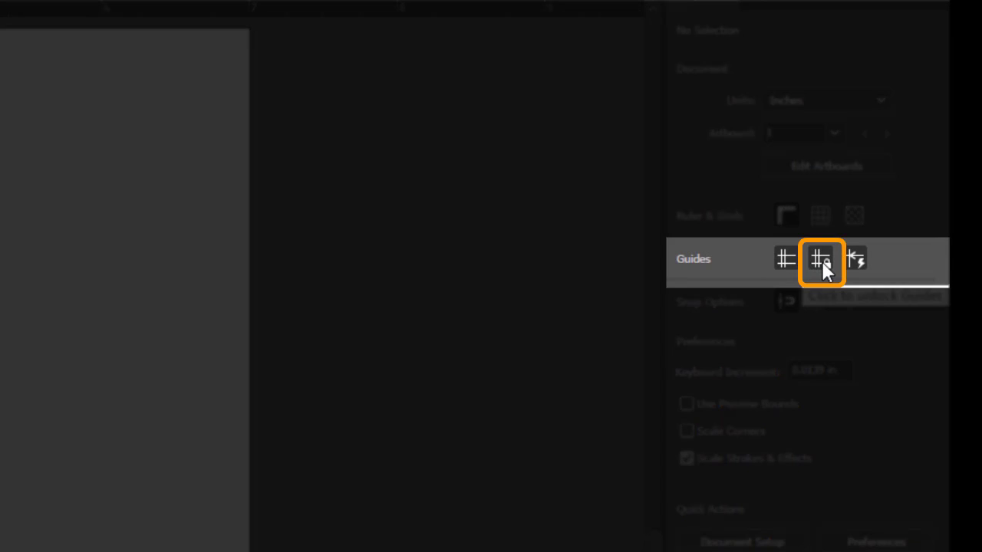
pyautogui.click(822, 261)
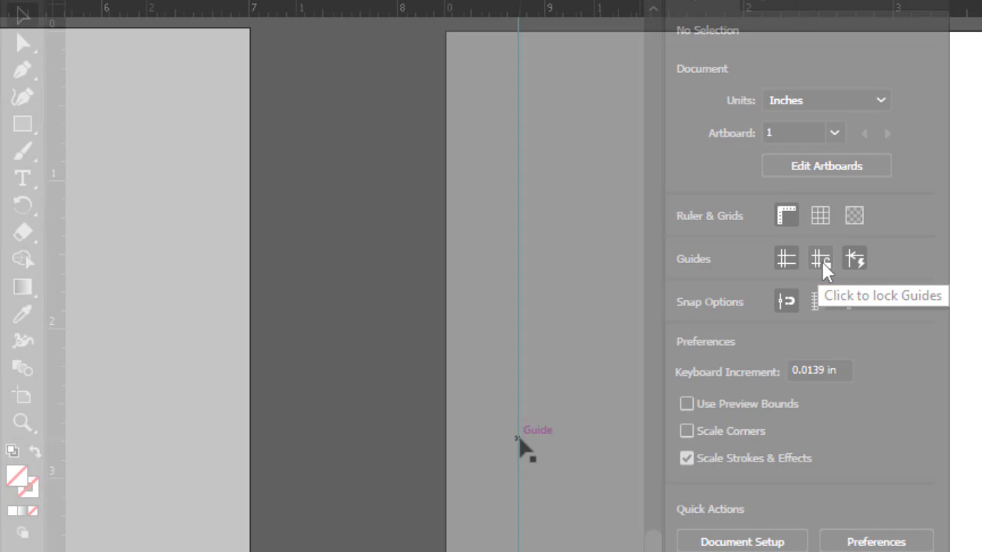
pyautogui.moveTo(520, 445)
pyautogui.mouseDown()
pyautogui.moveTo(605, 449)
pyautogui.moveTo(522, 441)
pyautogui.mouseUp()
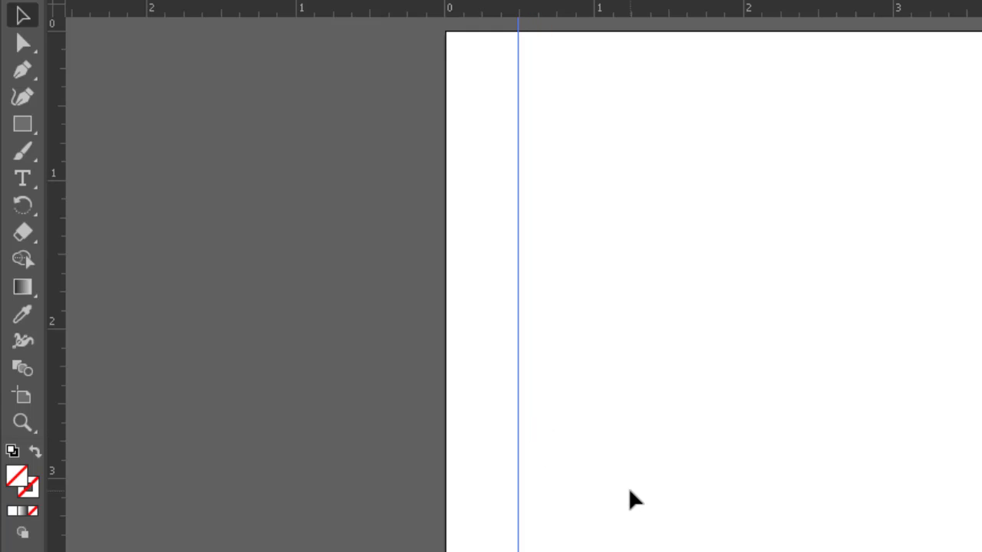
# Place a second vertical guide at about 6.51 in, near the artboard's right edge
pyautogui.moveTo(62, 464); pyautogui.dragTo(899, 496)
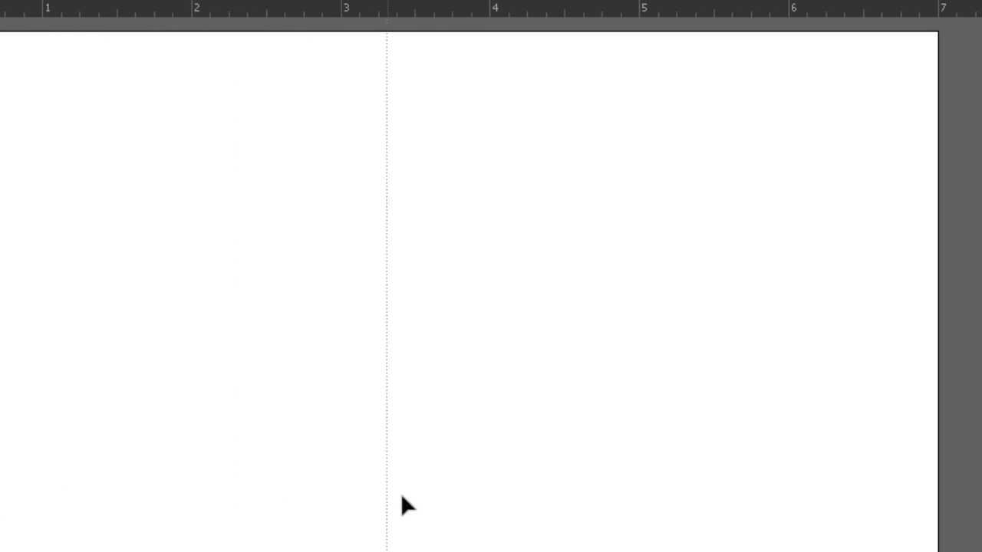
pyautogui.moveTo(402, 495); pyautogui.dragTo(497, 498)
pyautogui.moveTo(581, 498); pyautogui.dragTo(865, 517)
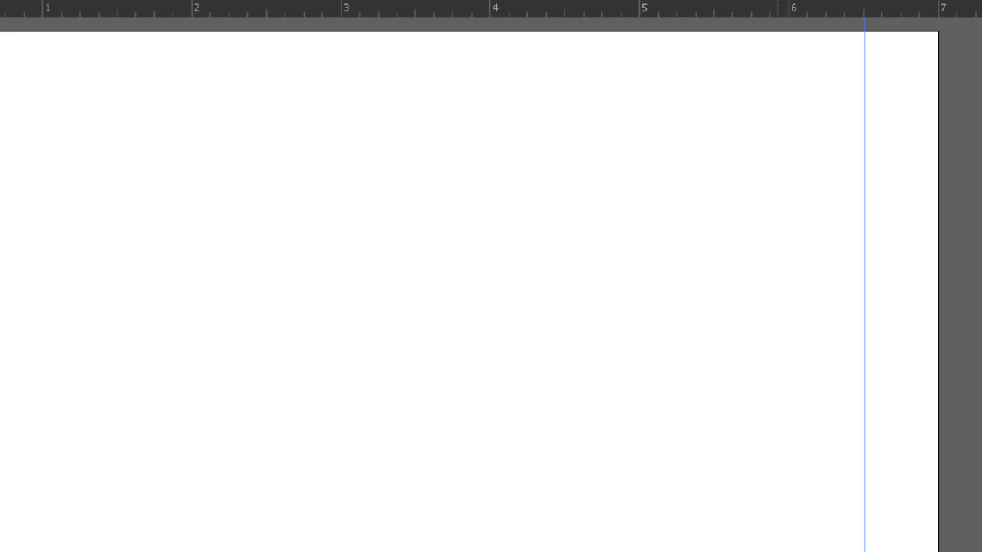
pyautogui.click(2, 288)
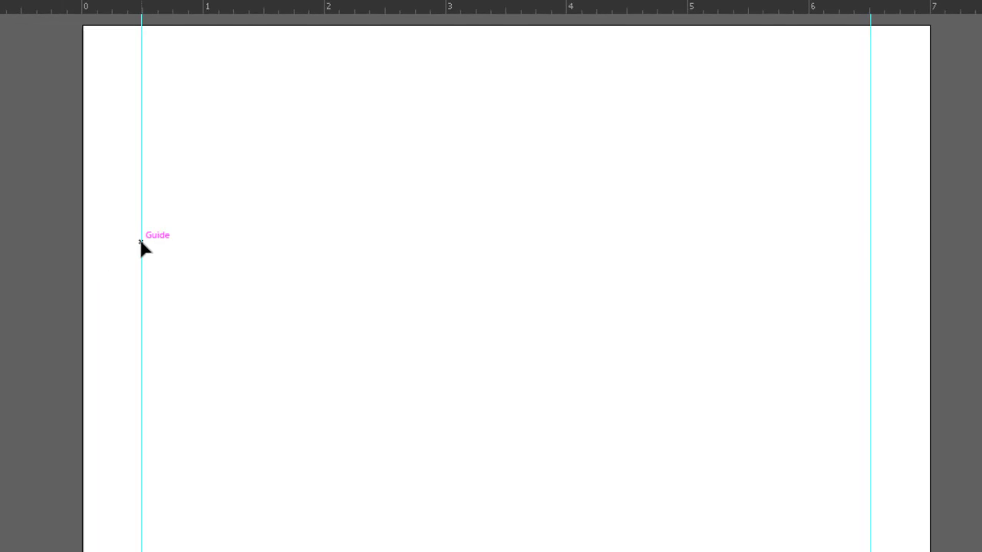
# Set the X position of the vertical guide near the artboard's left edge to 0.5 in
pyautogui.click(142, 242)
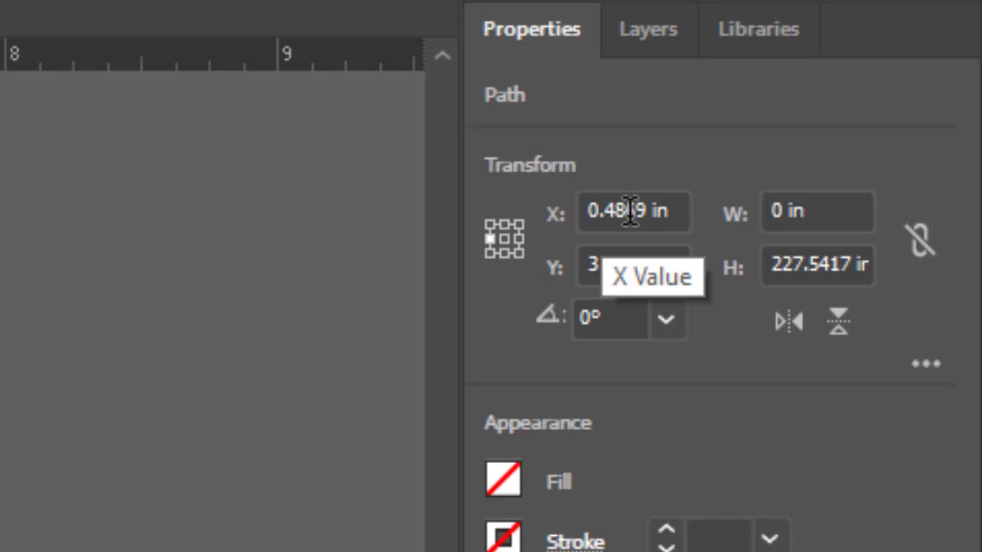
pyautogui.moveTo(647, 211); pyautogui.dragTo(580, 208)
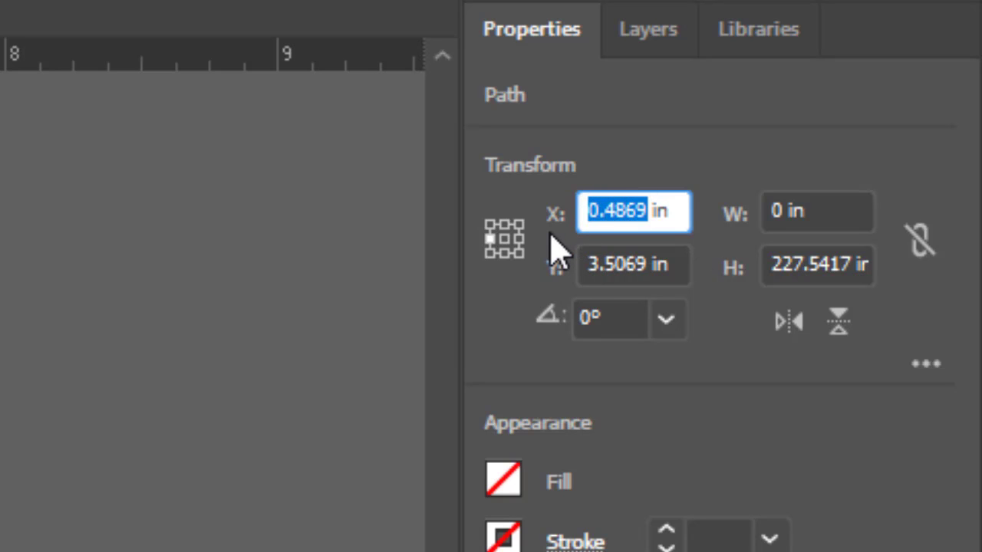
pyautogui.write('.5')
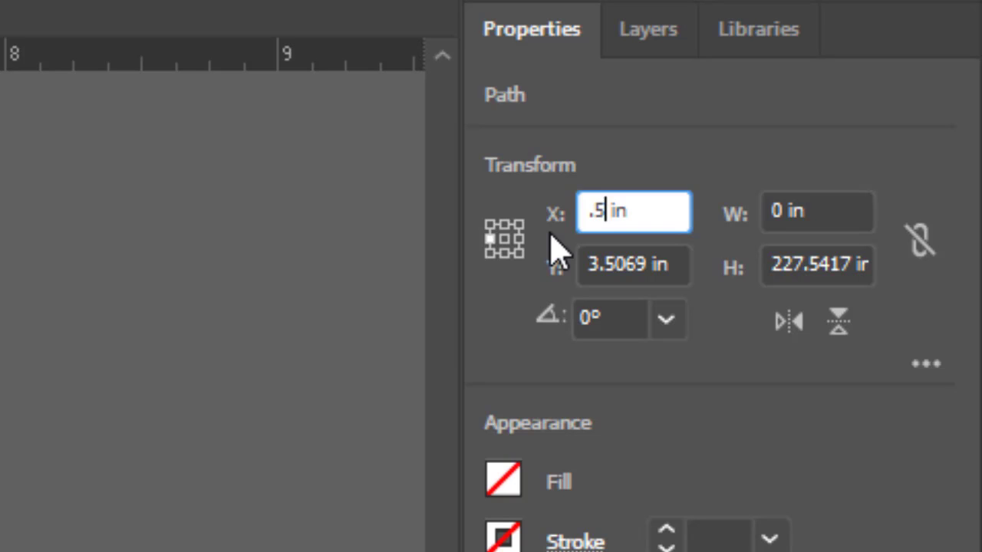
pyautogui.press('Return')
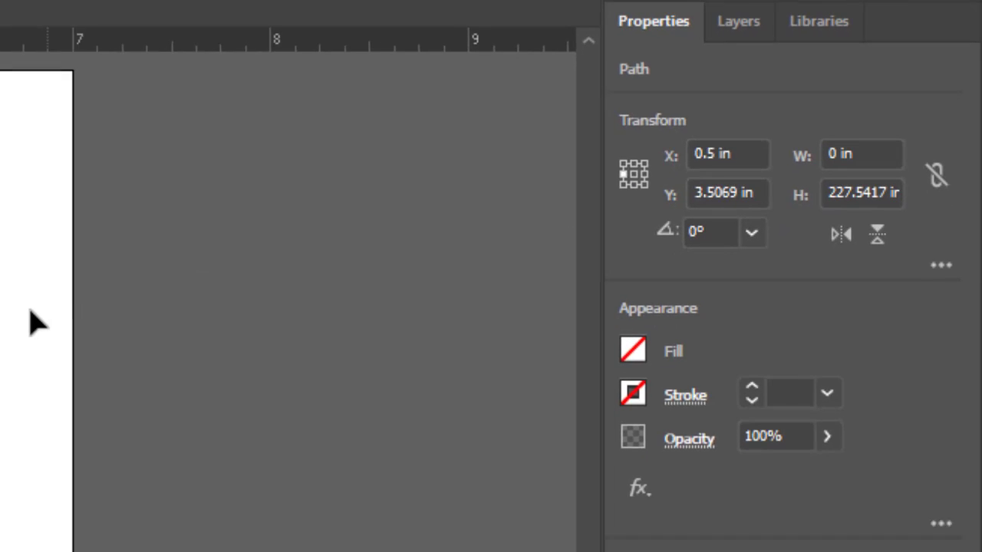
# Set the X position of the vertical guide near the artboard's right edge to 6.5 in
pyautogui.click(56, 292)
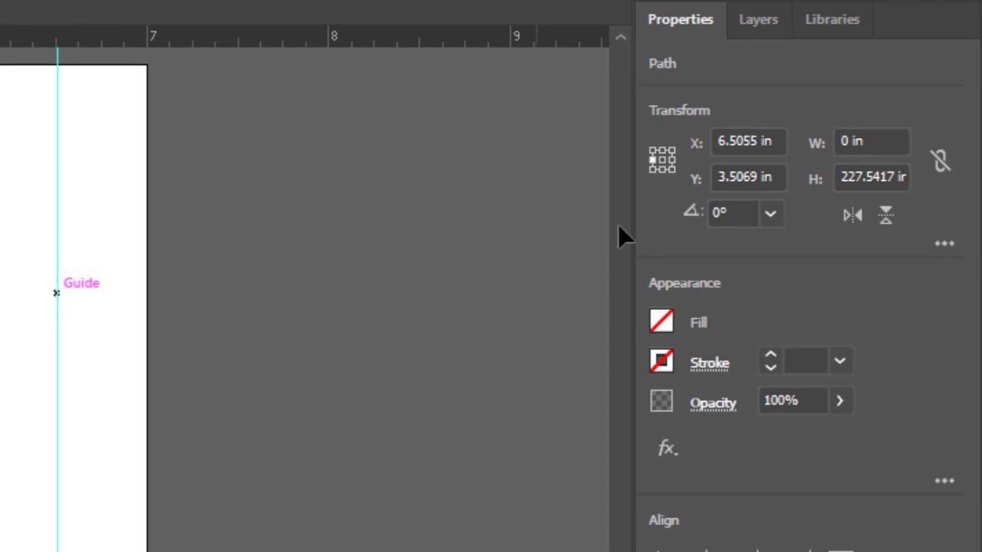
pyautogui.moveTo(763, 141); pyautogui.dragTo(685, 132)
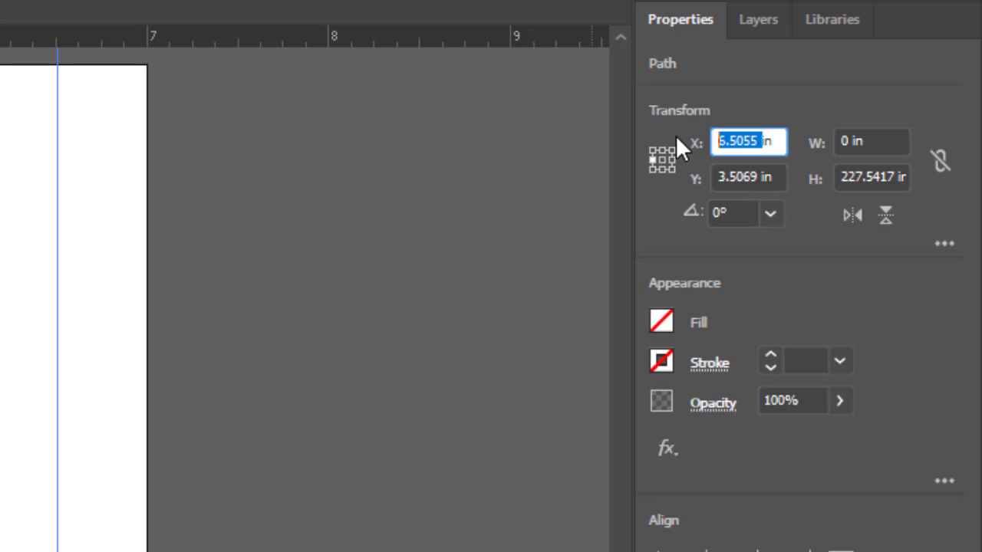
pyautogui.write('6.5')
pyautogui.press('Return')
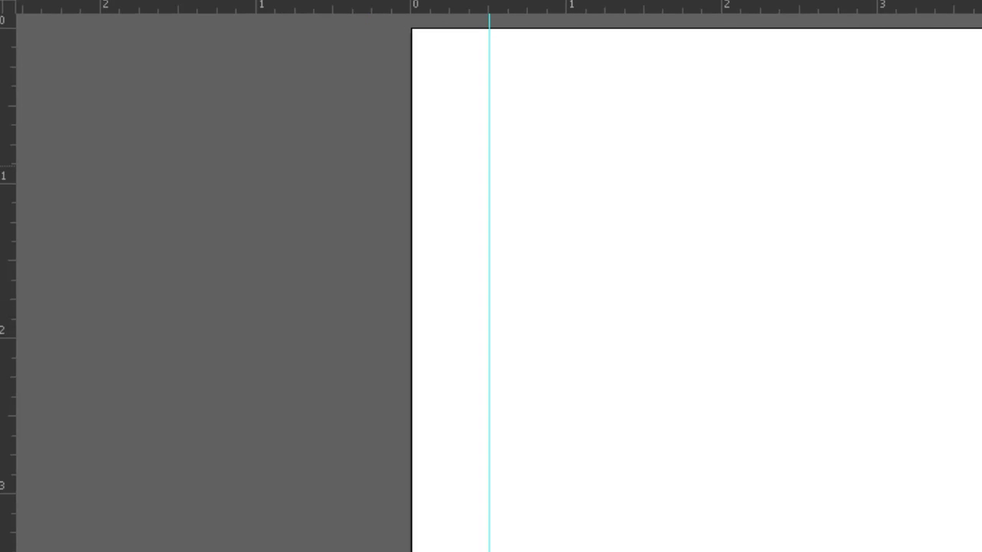
# Place horizontal guides about 0.51 in and 6.49 in below the artboard's top edge
pyautogui.moveTo(882, 11); pyautogui.dragTo(875, 54)
pyautogui.moveTo(874, 87); pyautogui.dragTo(876, 103)
pyautogui.moveTo(875, 106); pyautogui.dragTo(876, 106)
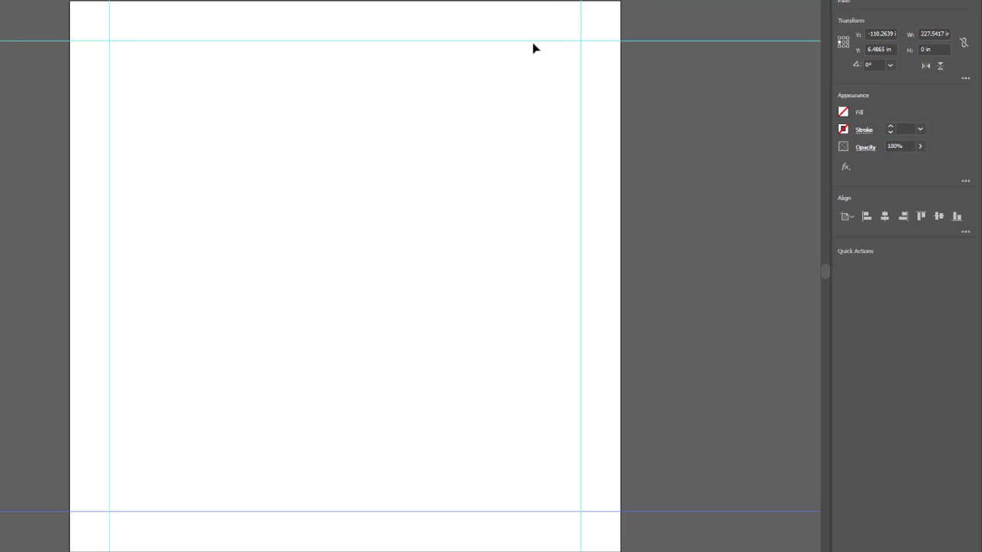
# Set the Y position of the upper horizontal guide to 0.5 in
pyautogui.click(534, 43)
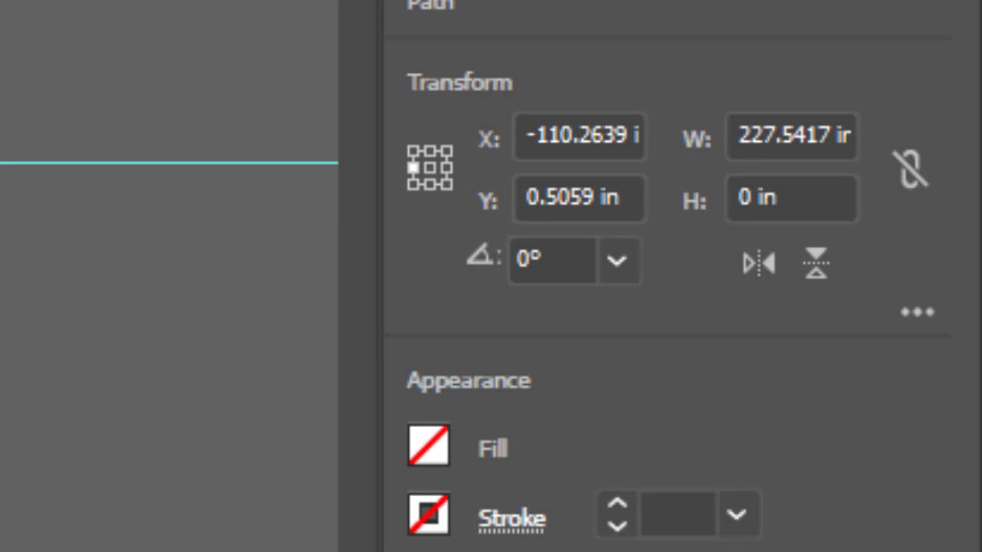
pyautogui.click(601, 191)
pyautogui.moveTo(601, 191); pyautogui.dragTo(499, 187)
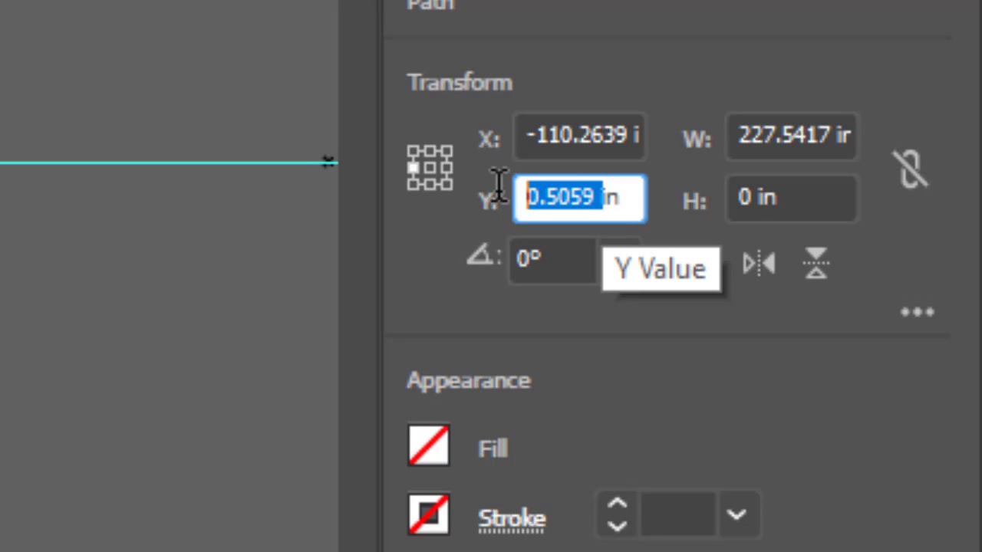
pyautogui.write('.5')
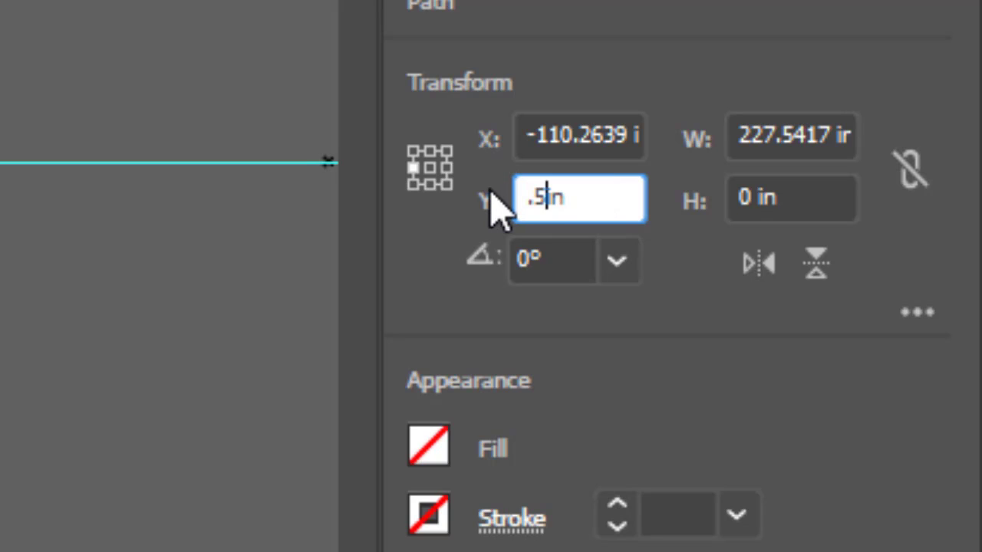
pyautogui.press('Return')
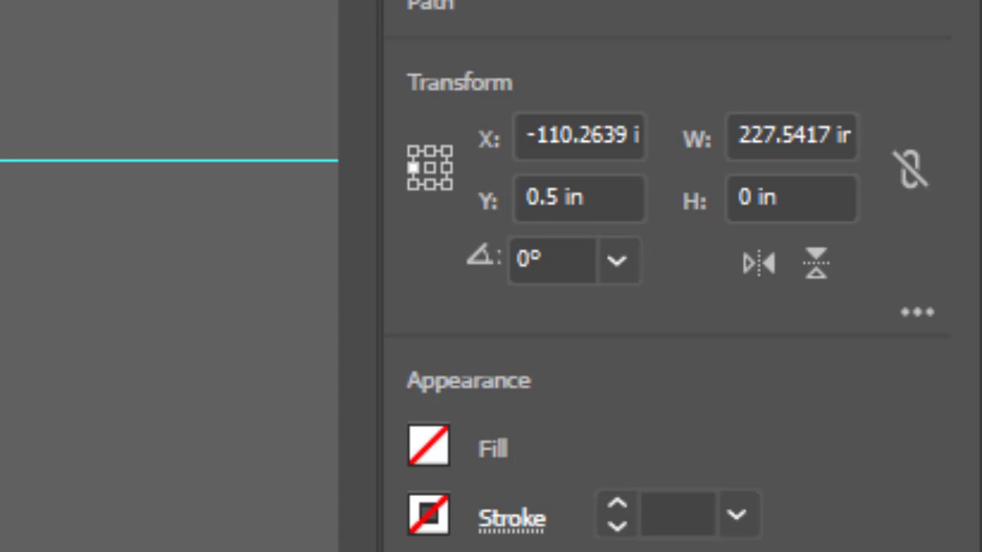
# Set the Y position of the lower horizontal guide to 6.5 in and deselect it
pyautogui.click(284, 529)
pyautogui.moveTo(629, 197); pyautogui.dragTo(491, 184)
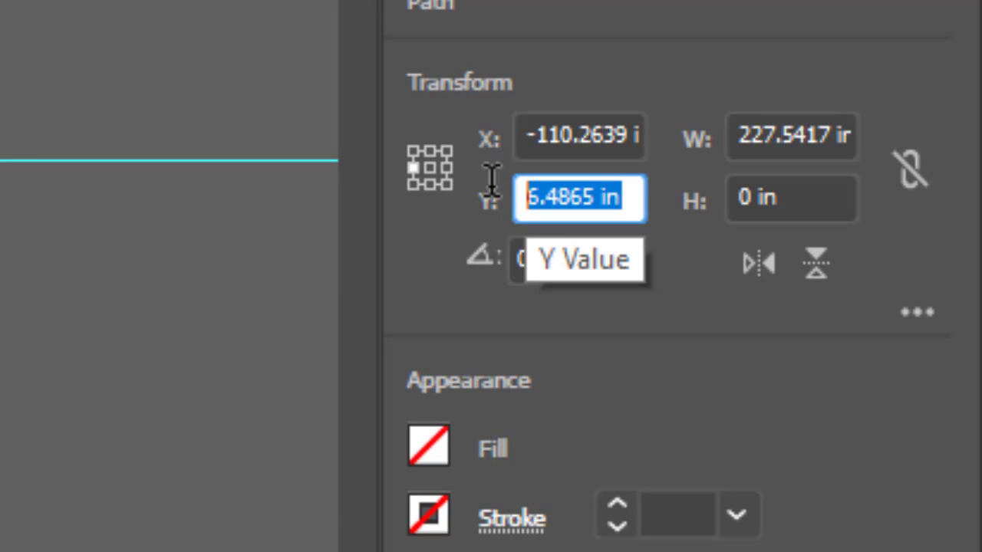
pyautogui.write('6.5')
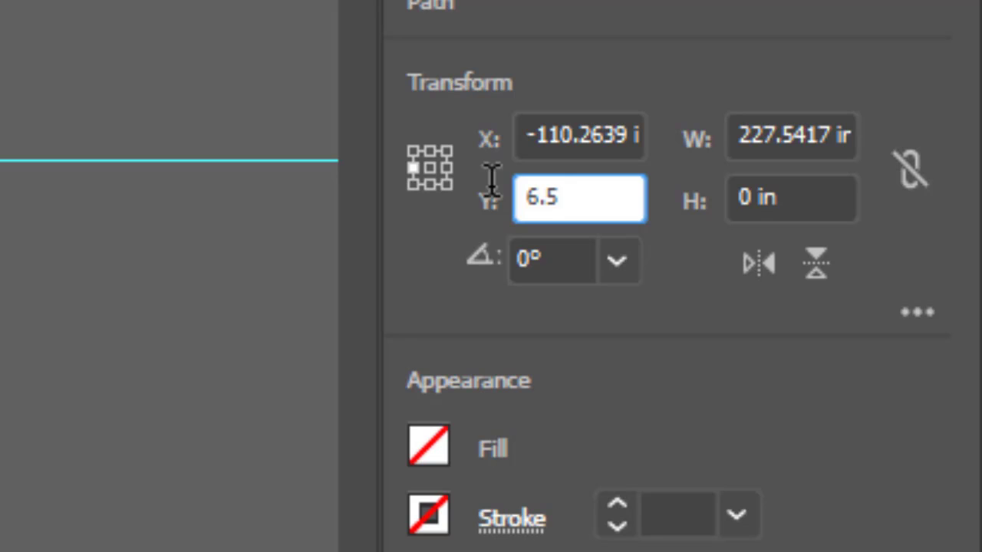
pyautogui.press('Return')
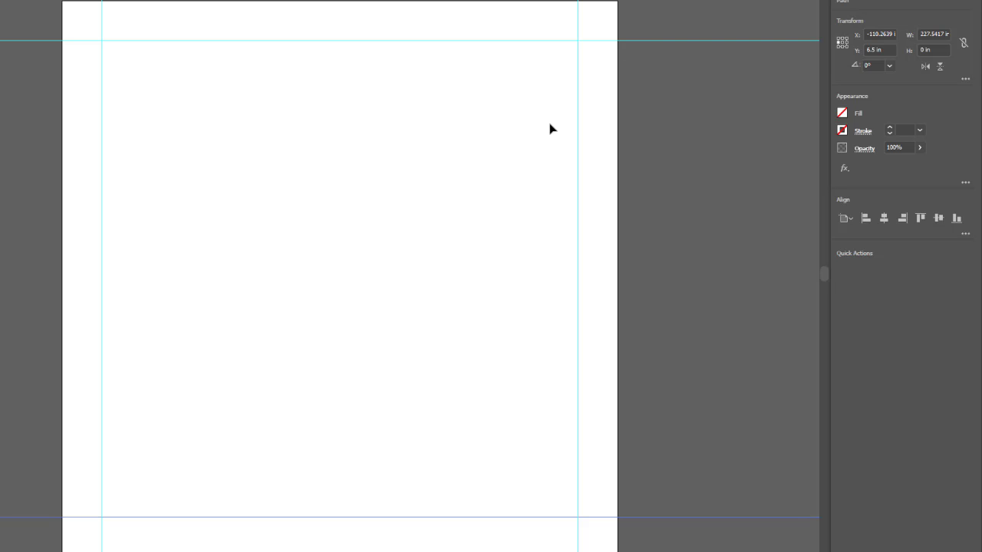
pyautogui.click(549, 128)
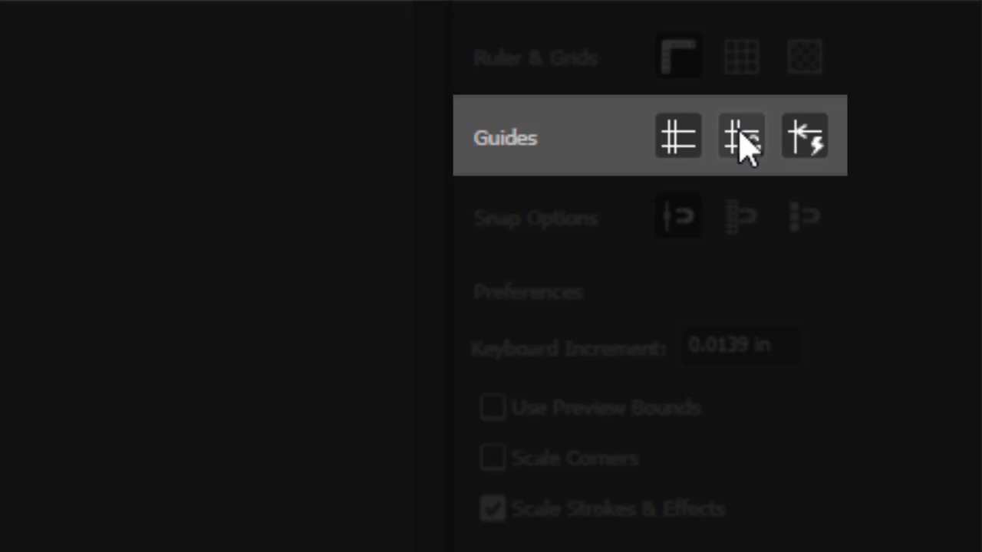
# Lock the guides and try to move a horizontal guide to test the lock
pyautogui.click(746, 142)
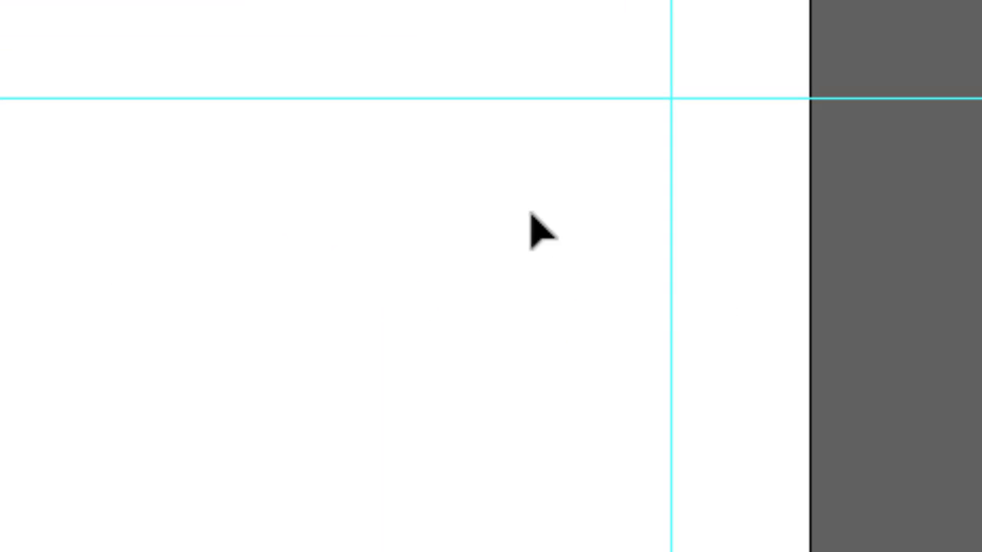
pyautogui.moveTo(519, 98); pyautogui.dragTo(517, 253)
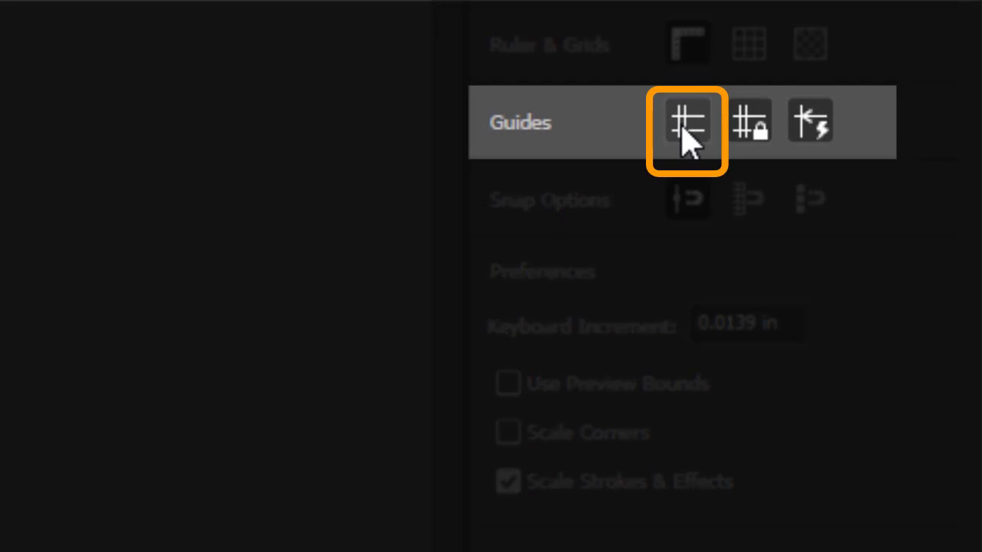
# Hide all guides and show them again
pyautogui.click(682, 129)
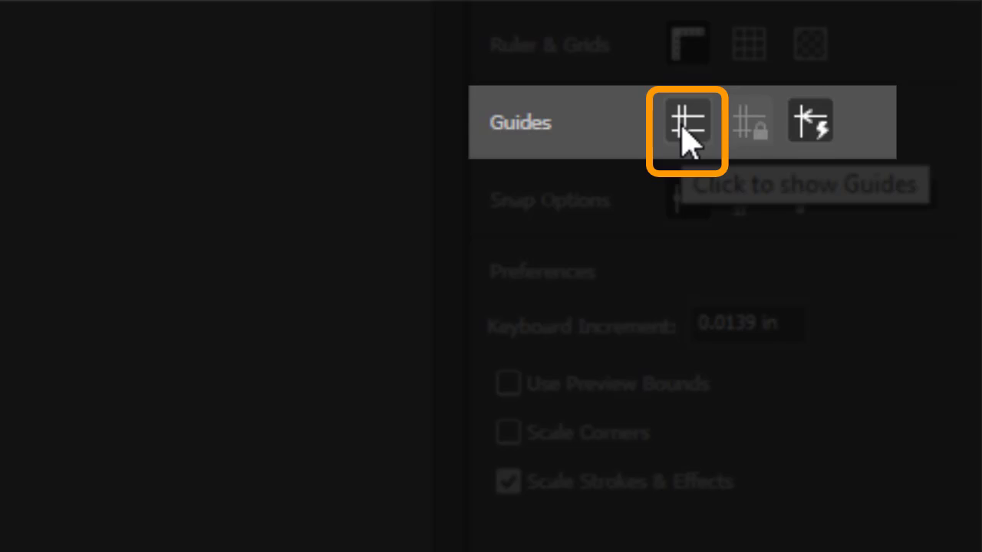
pyautogui.click(685, 130)
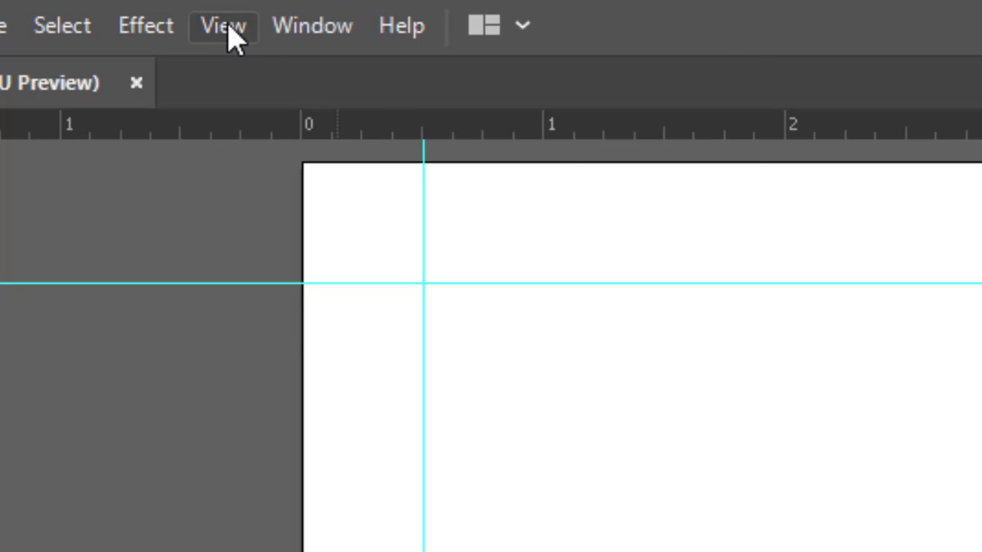
pyautogui.click(223, 26)
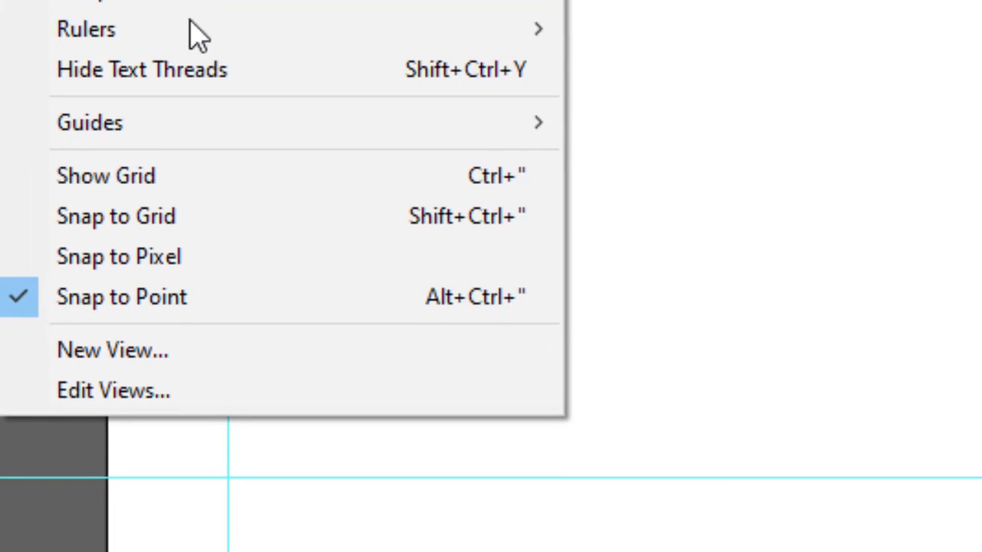
pyautogui.moveTo(402, 551)
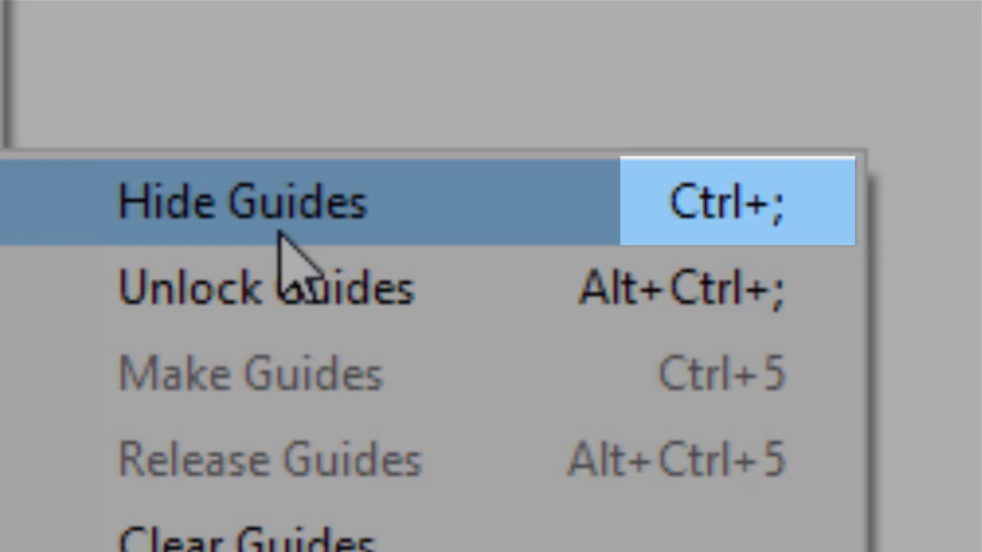
pyautogui.press('Escape')
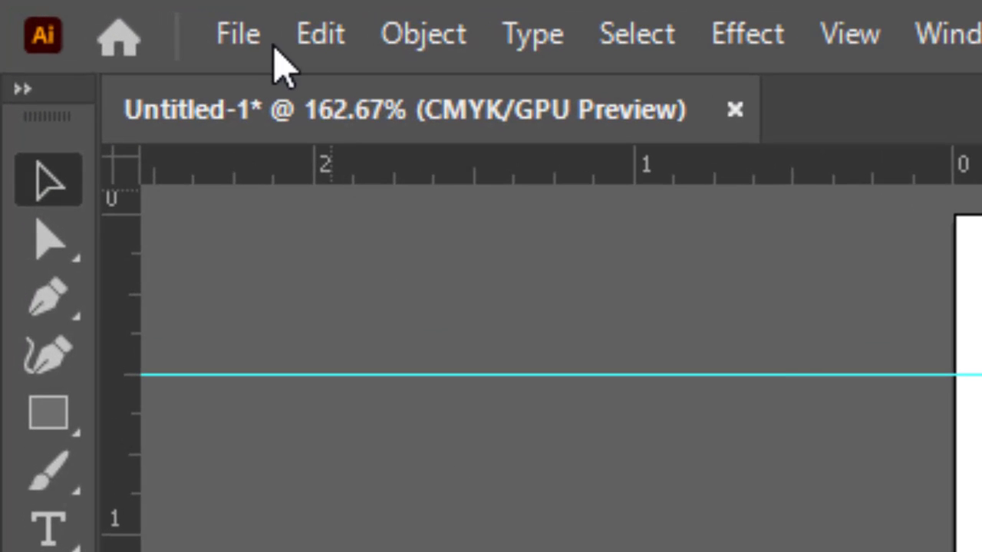
# Save the document as Ford-Tangram.ai in the Illustrator folder, keeping the Adobe Illustrator format and the Illustrator 2020 version options
pyautogui.click(201, 29)
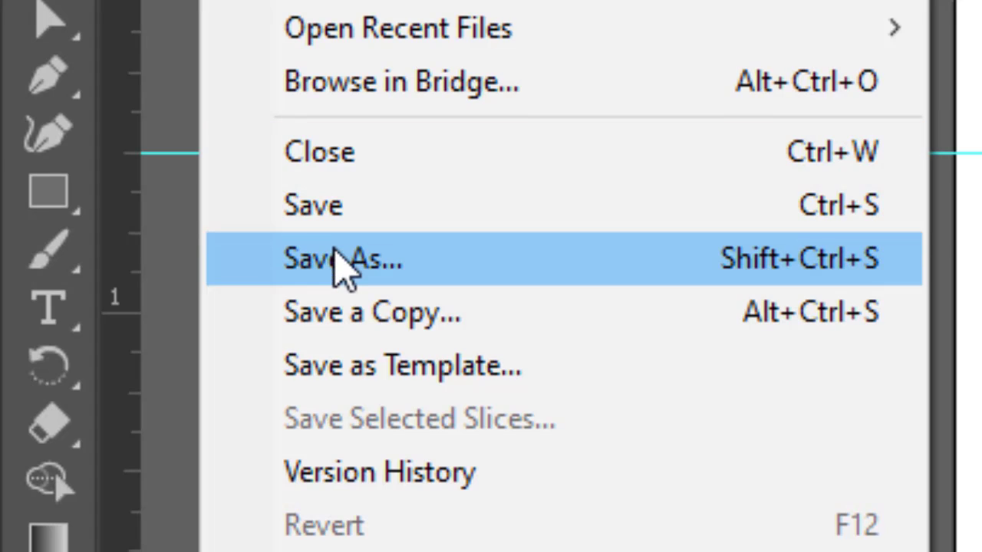
pyautogui.click(341, 261)
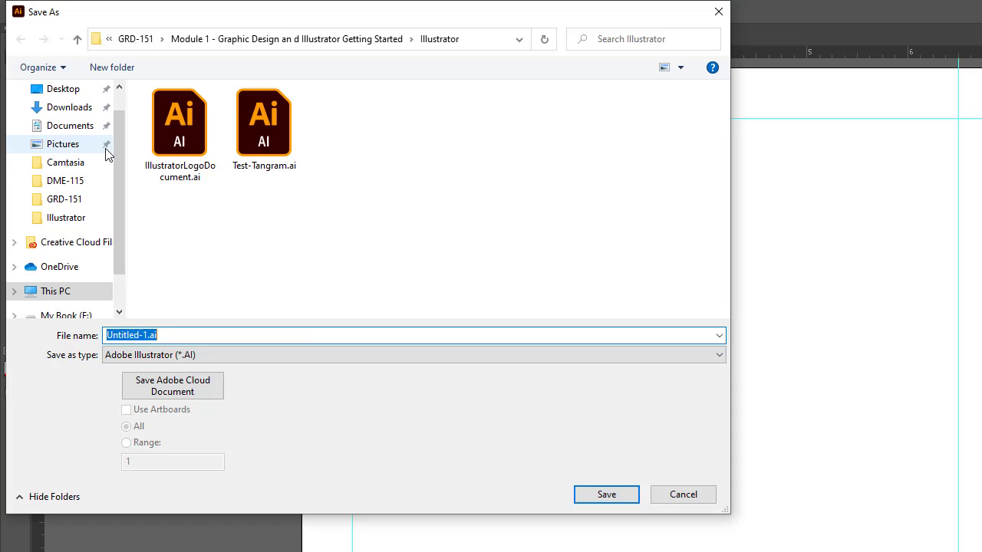
pyautogui.click(146, 335)
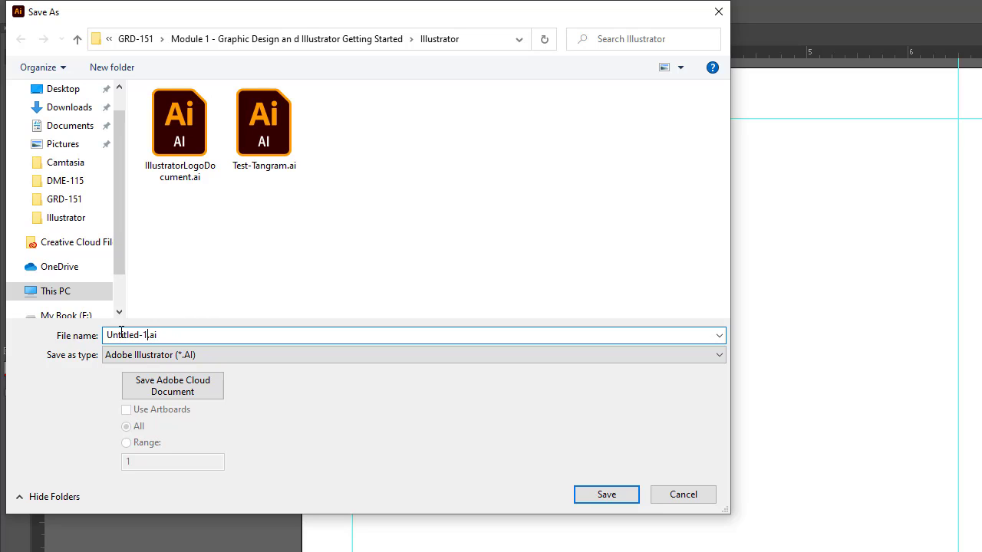
pyautogui.hotkey('shift', 'Home')
pyautogui.write('Ford-Tangram')
pyautogui.press('BackSpace')
pyautogui.press('BackSpace')
pyautogui.write('am')
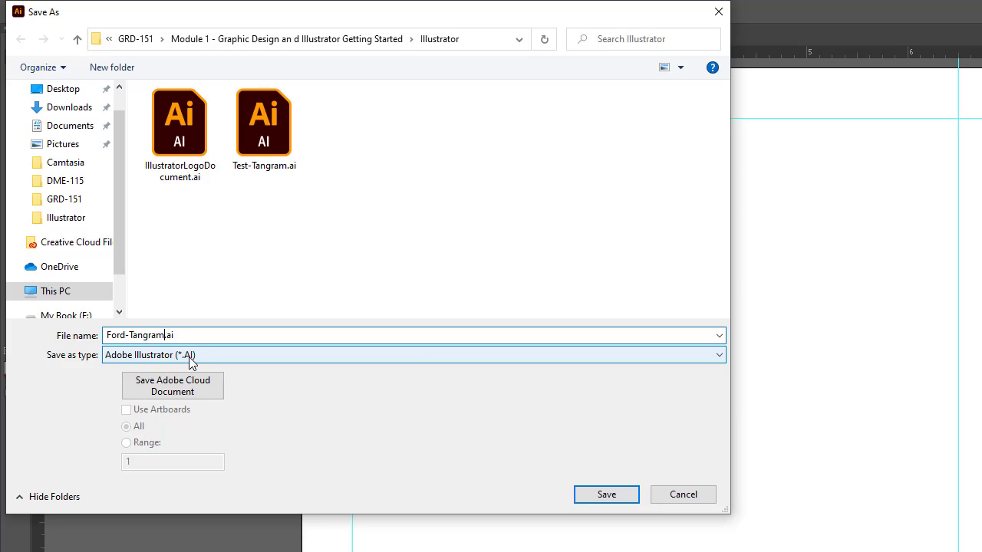
pyautogui.click(592, 498)
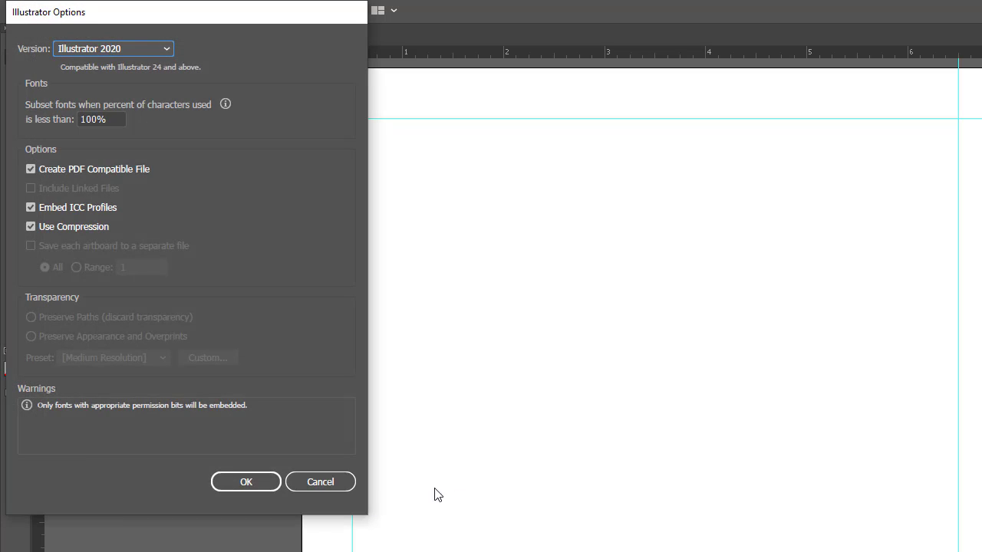
pyautogui.click(239, 482)
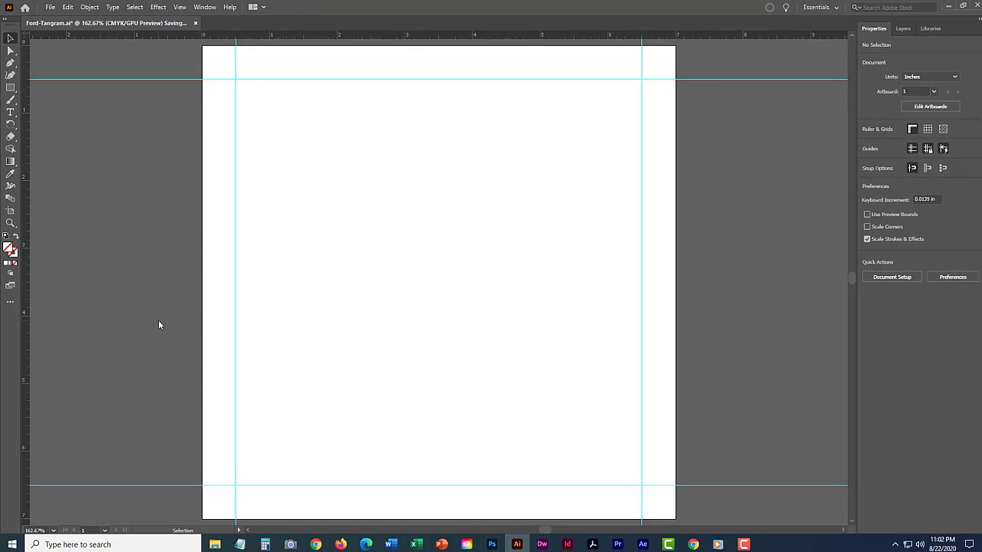